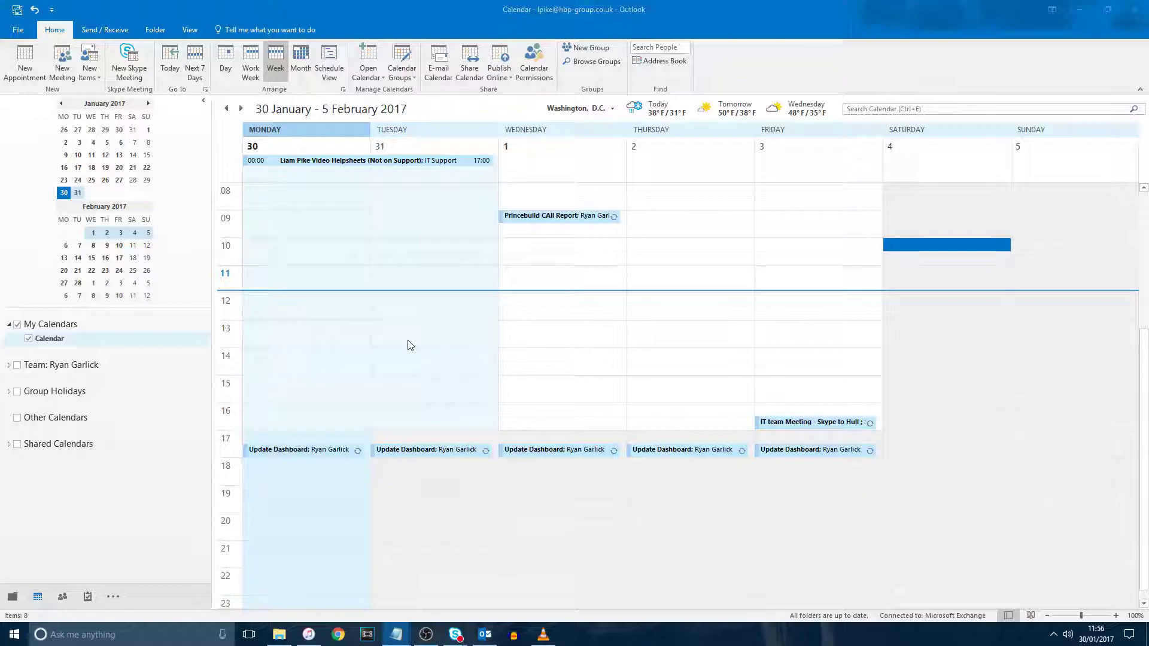
# Step: Add a colleague from the address book to the calendar's Calendar Permissions list
pyautogui.click(54, 33)
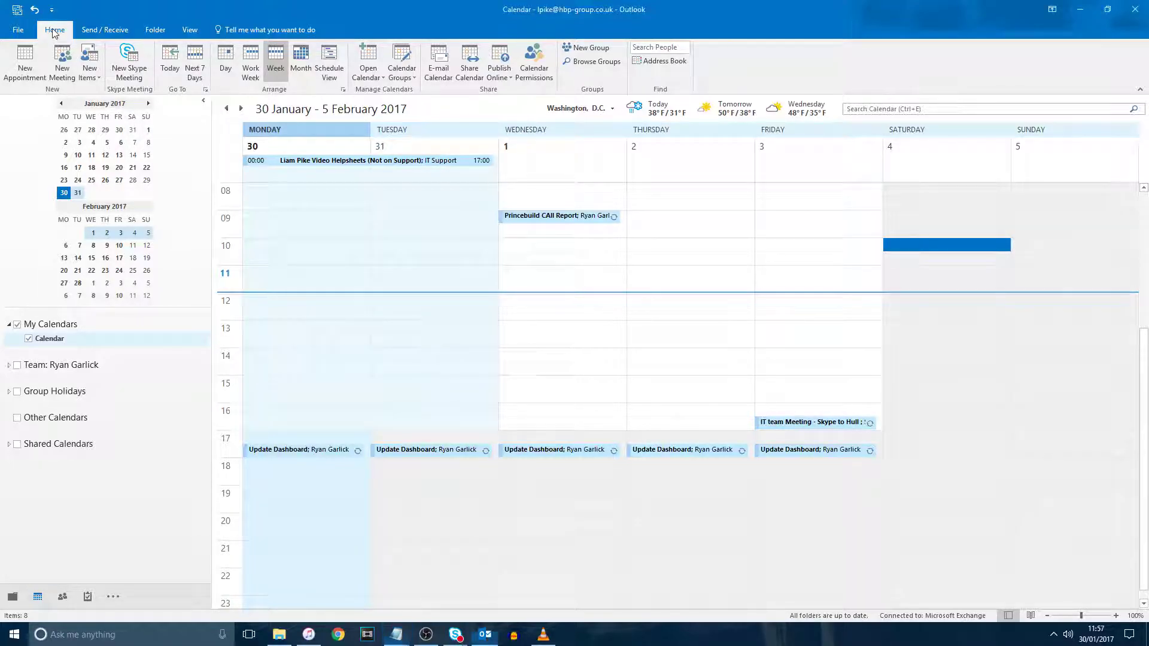
pyautogui.click(530, 72)
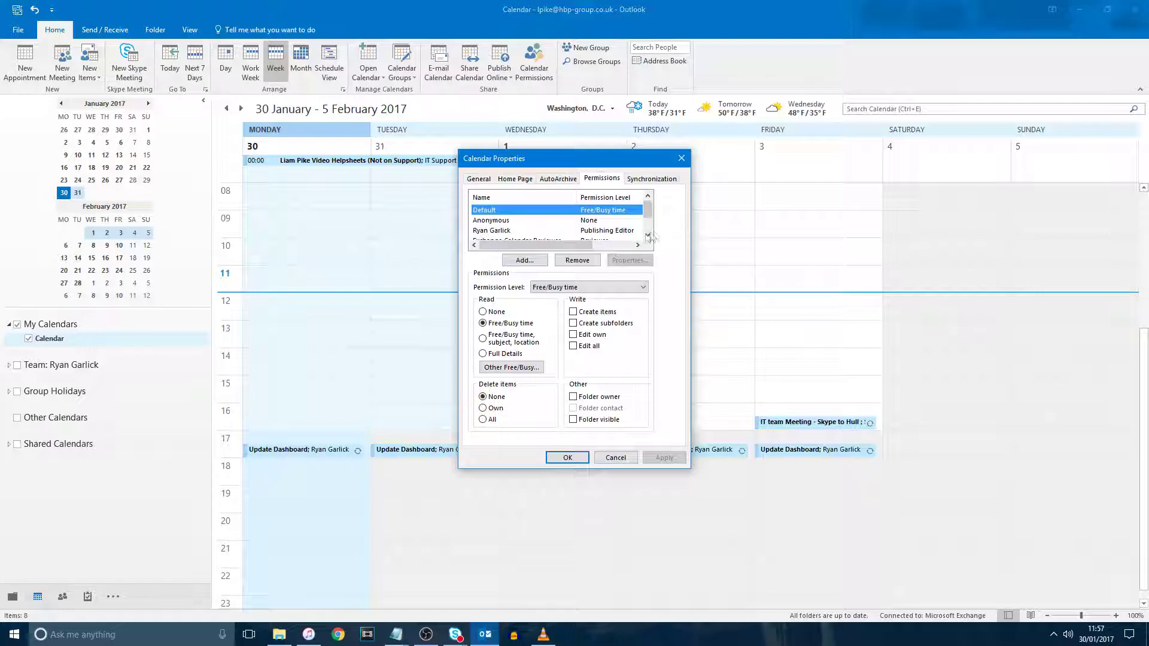
pyautogui.click(523, 261)
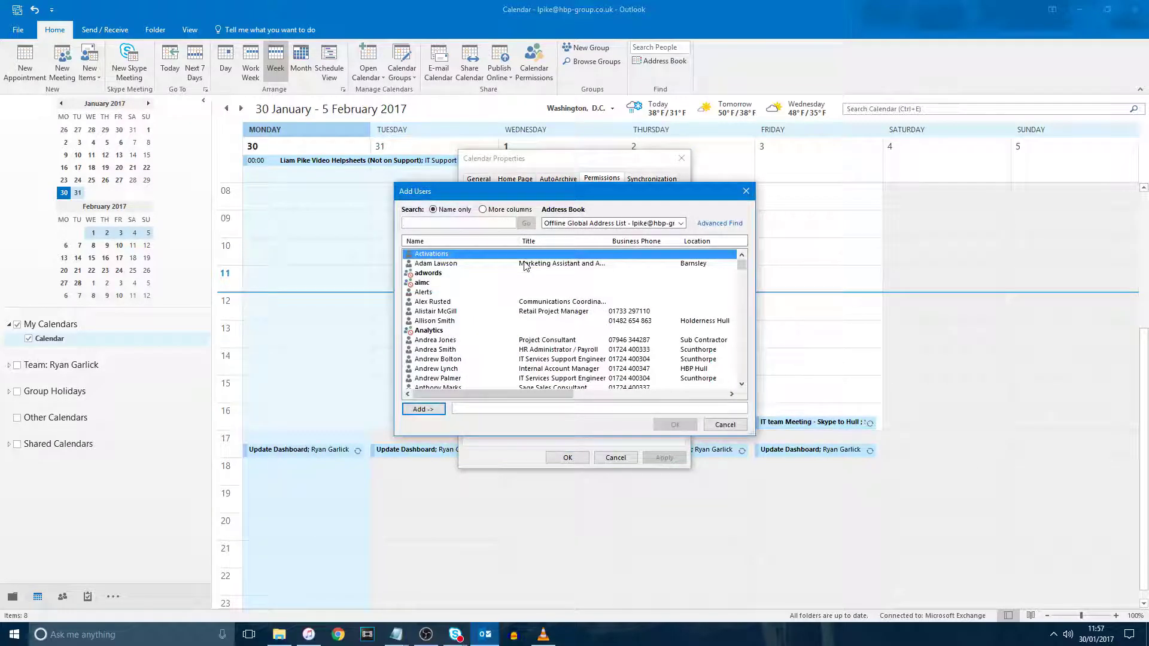
pyautogui.moveTo(742, 265); pyautogui.dragTo(743, 282)
pyautogui.moveTo(746, 325); pyautogui.dragTo(742, 337)
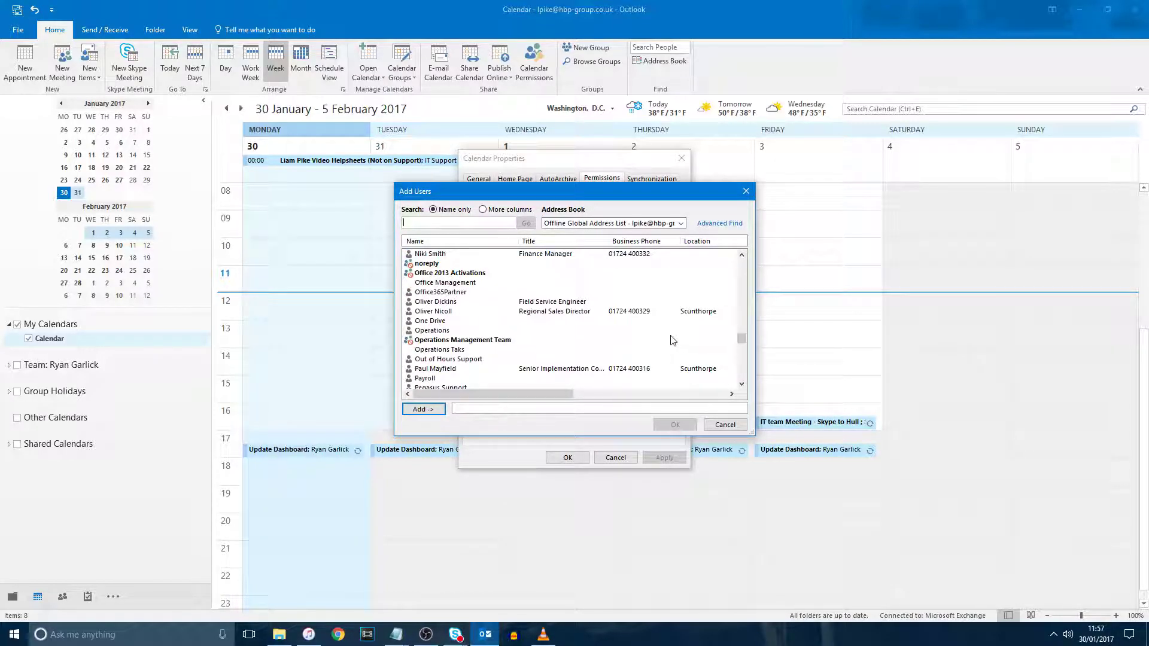
pyautogui.scroll(-12, 670, 340)
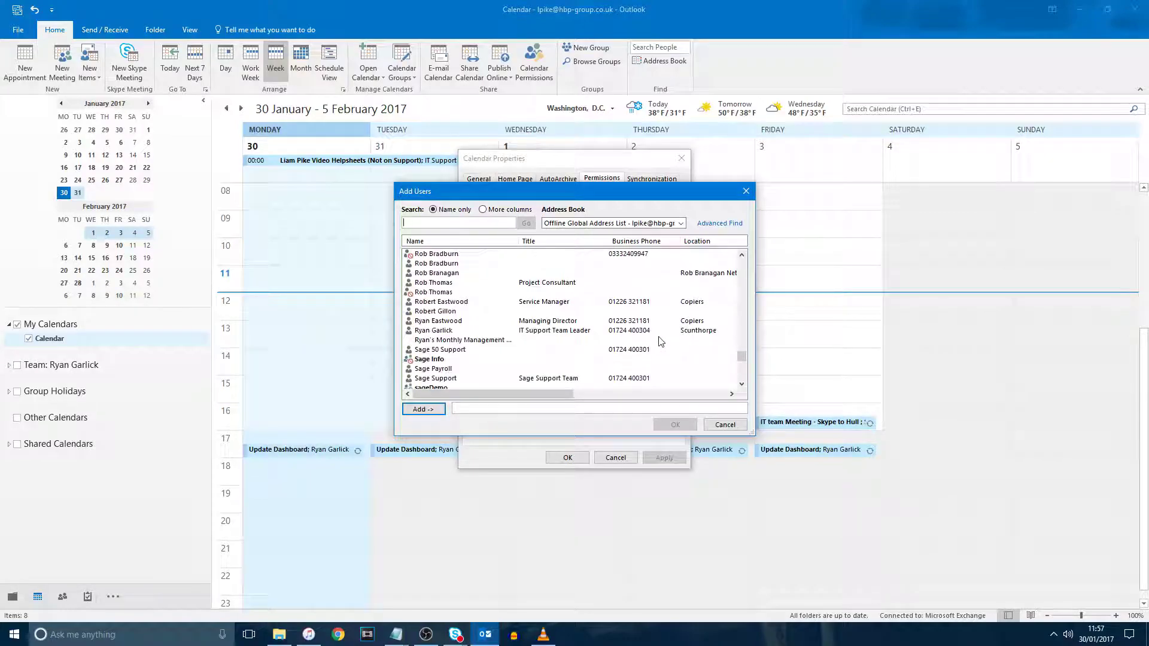
pyautogui.doubleClick(506, 379)
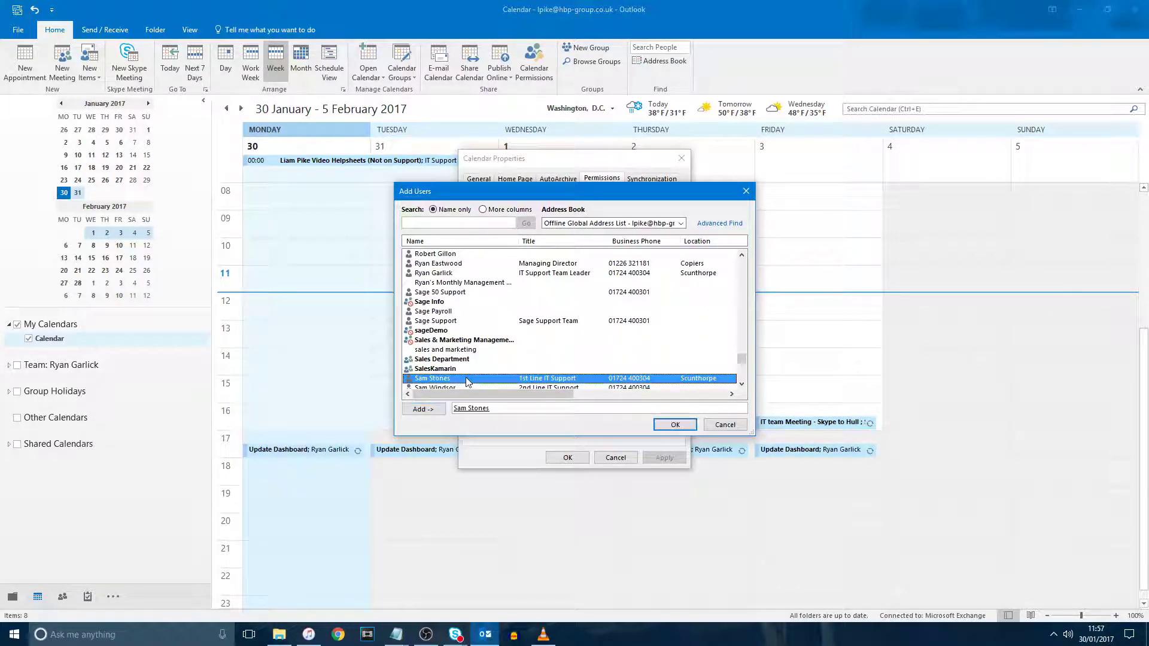
pyautogui.click(673, 426)
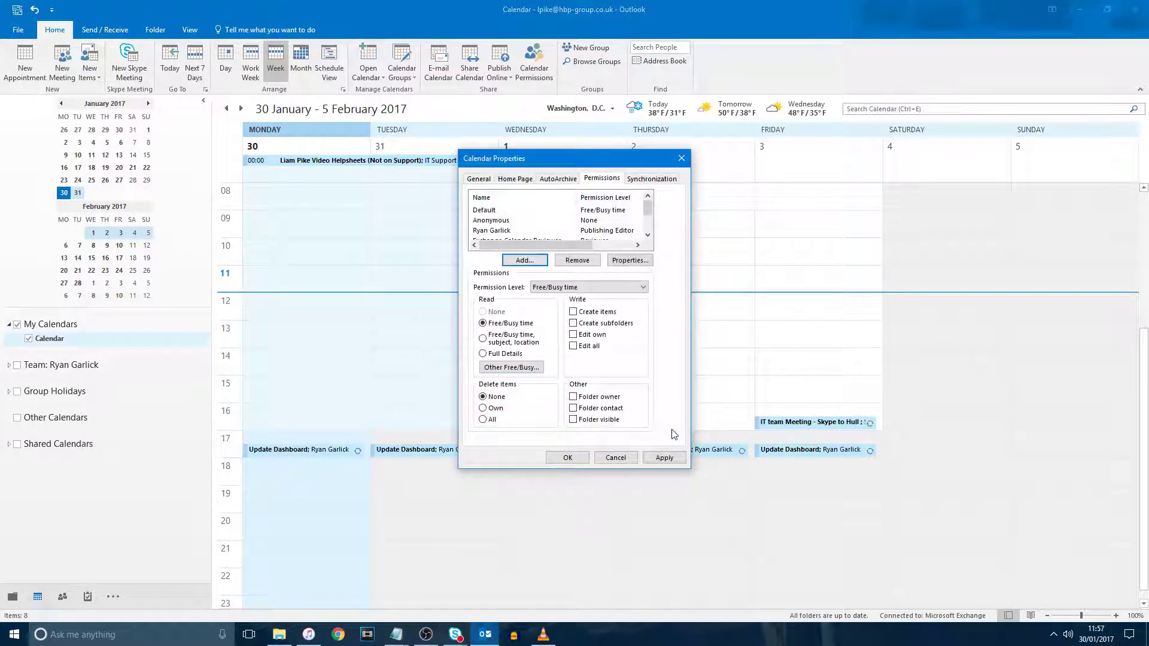
# Step: Give the colleague Author permission with only Edit own items allowed, and close Calendar Properties
pyautogui.click(641, 289)
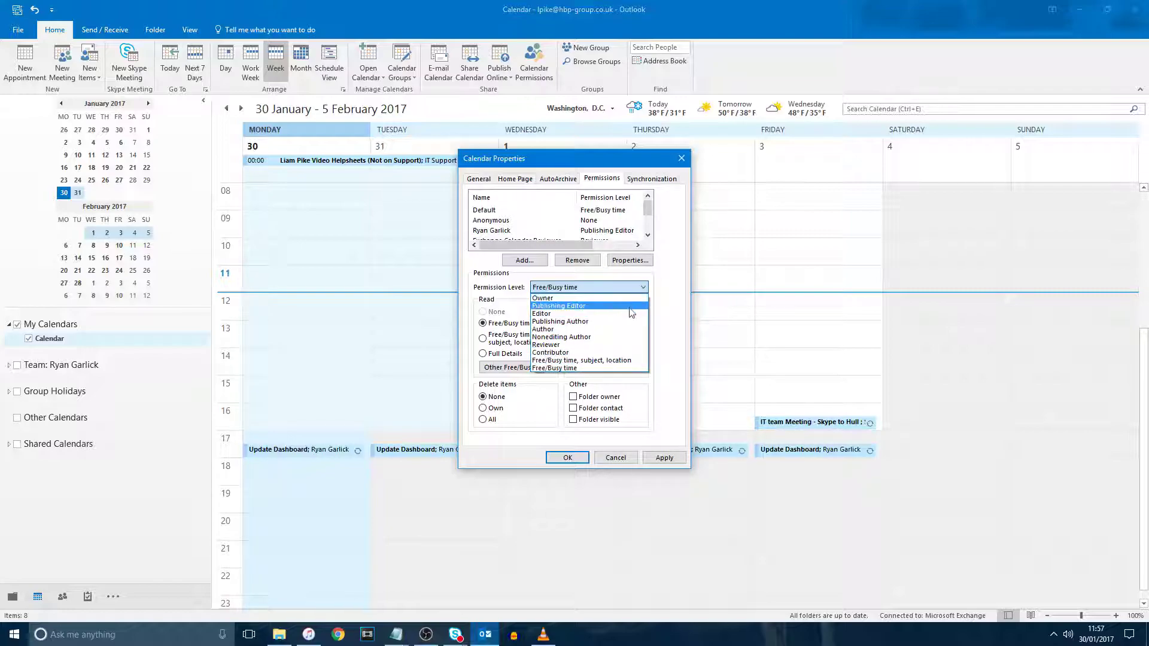
pyautogui.click(631, 330)
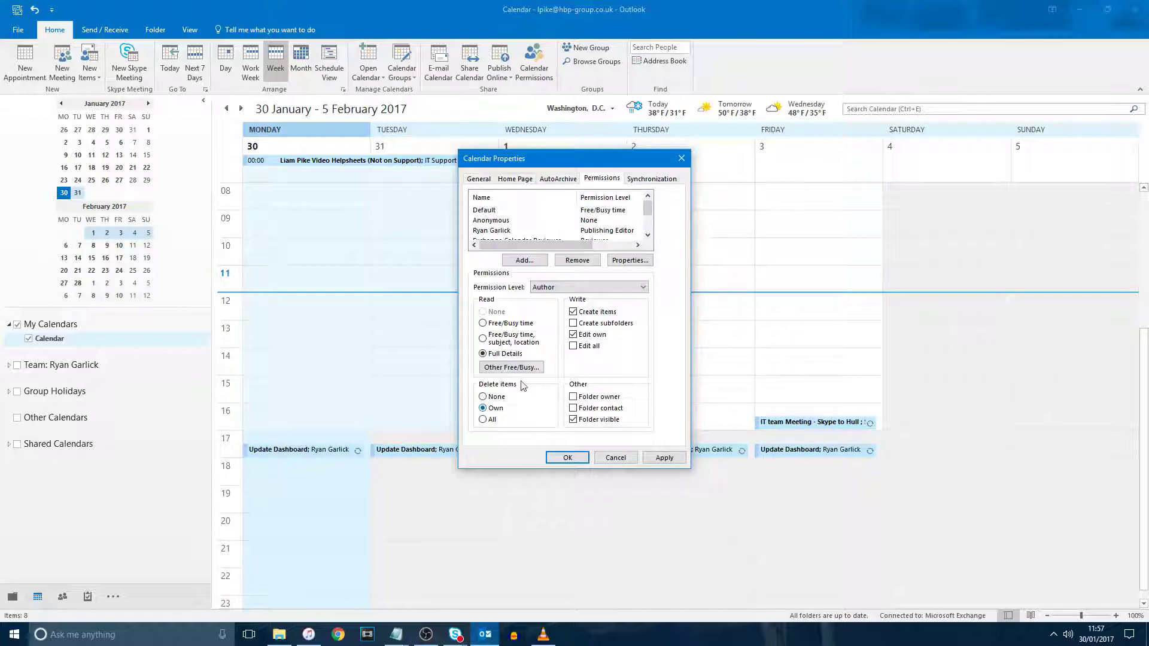
pyautogui.click(573, 346)
pyautogui.click(573, 346)
pyautogui.click(573, 335)
pyautogui.click(615, 459)
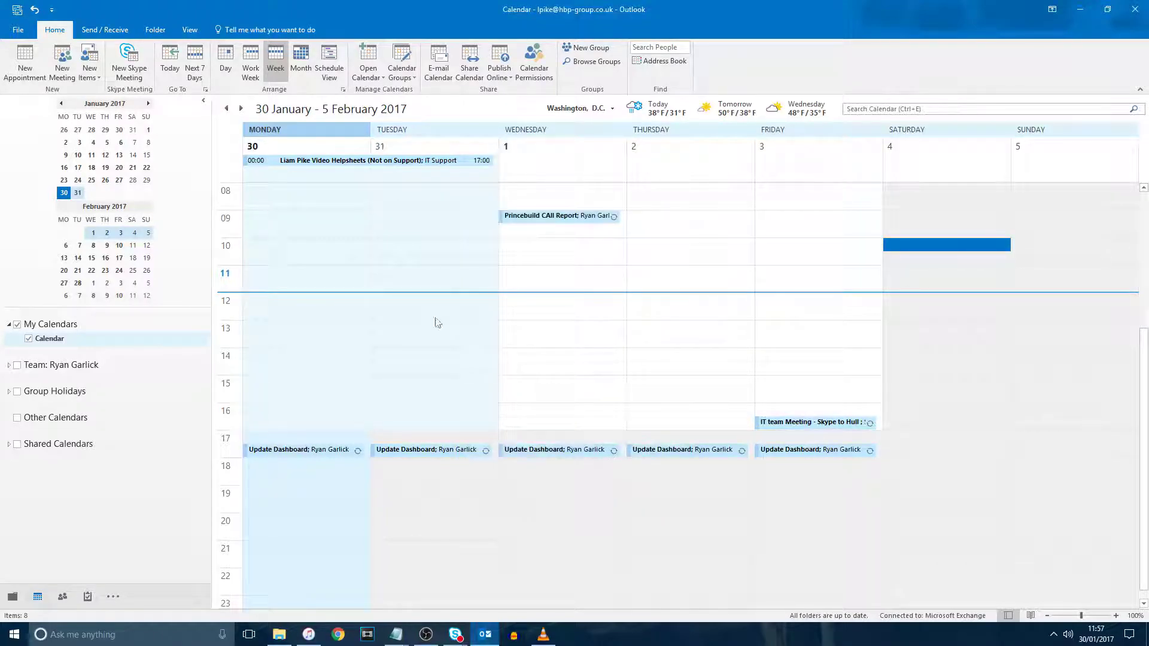
pyautogui.click(377, 78)
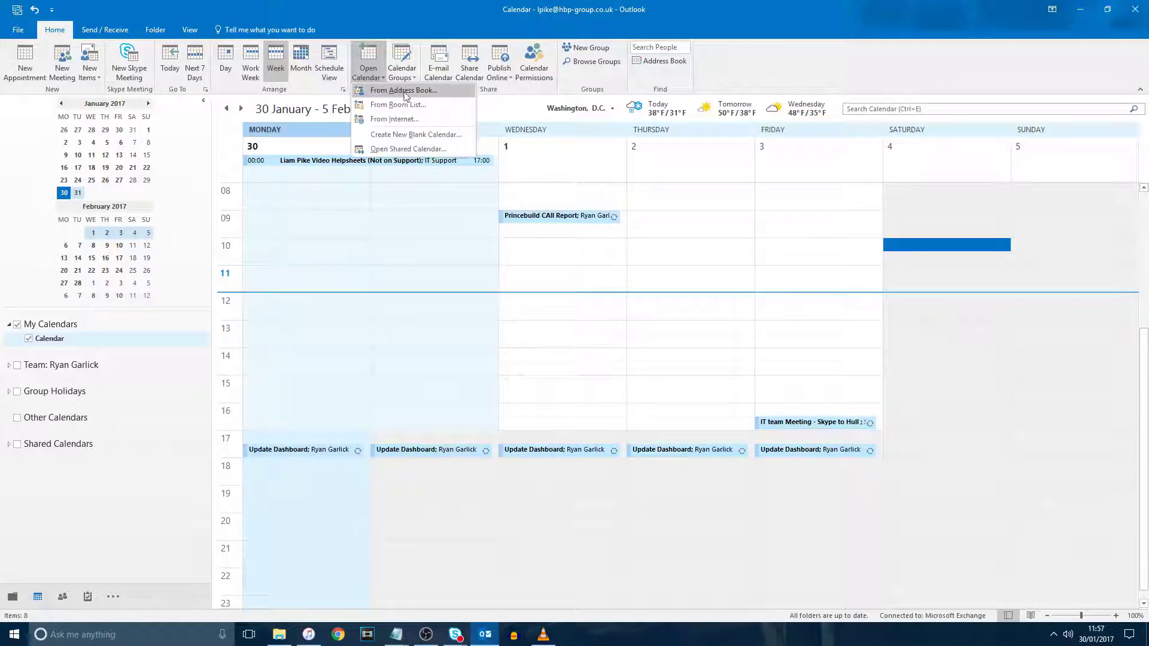
pyautogui.click(461, 97)
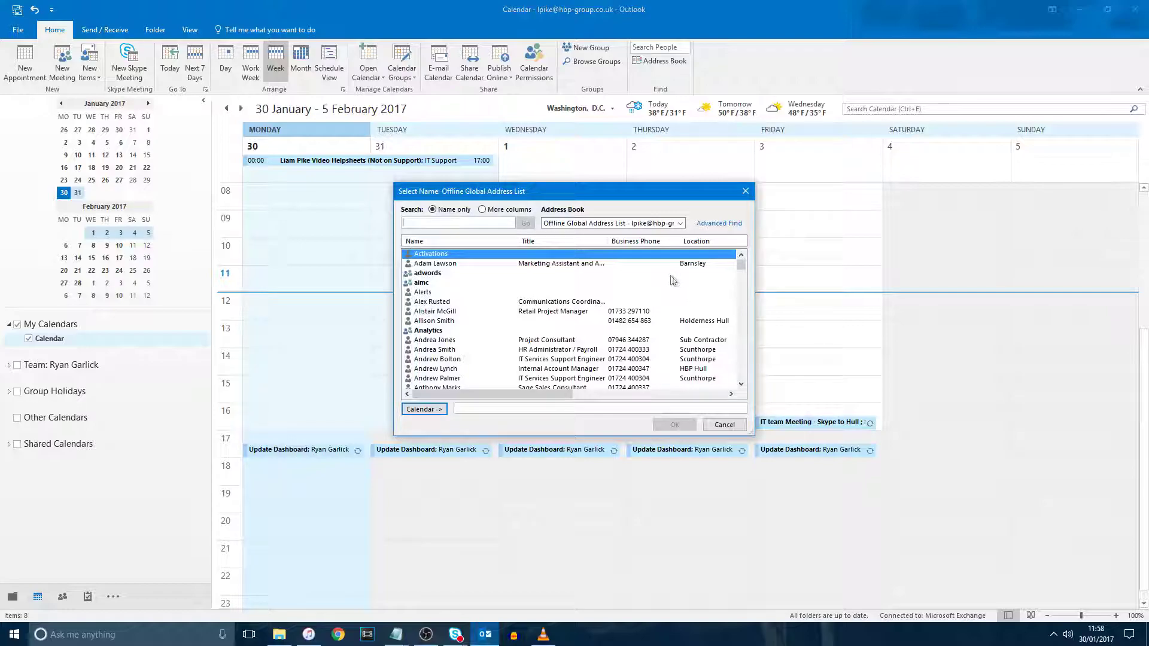
pyautogui.click(598, 318)
pyautogui.write('li')
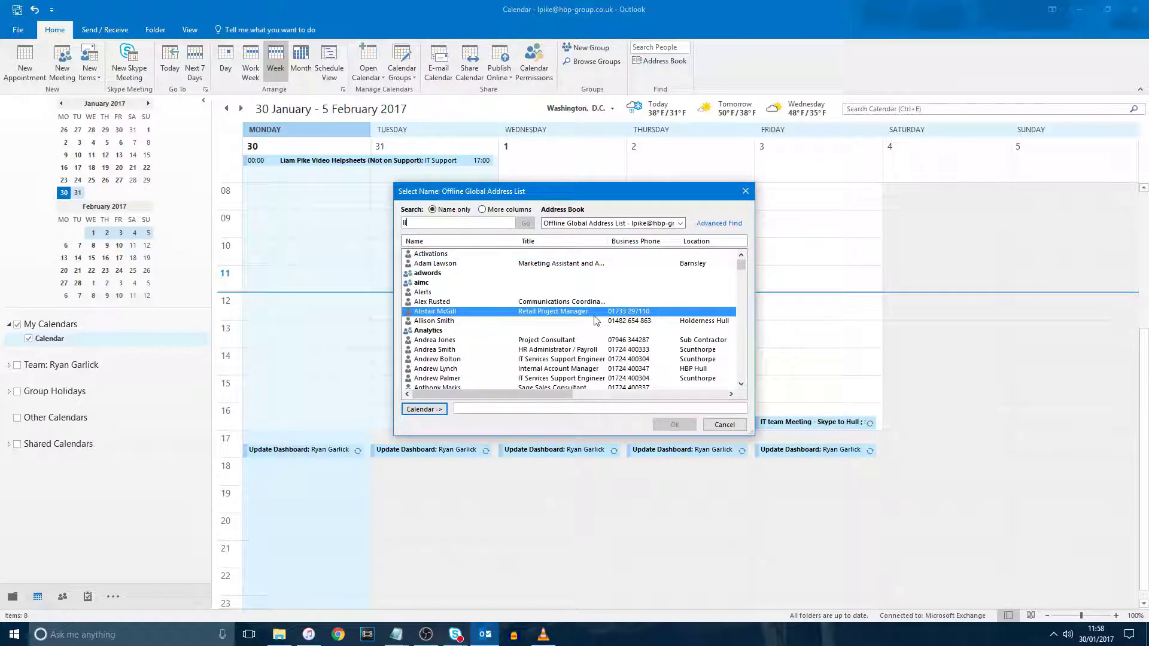
pyautogui.doubleClick(452, 255)
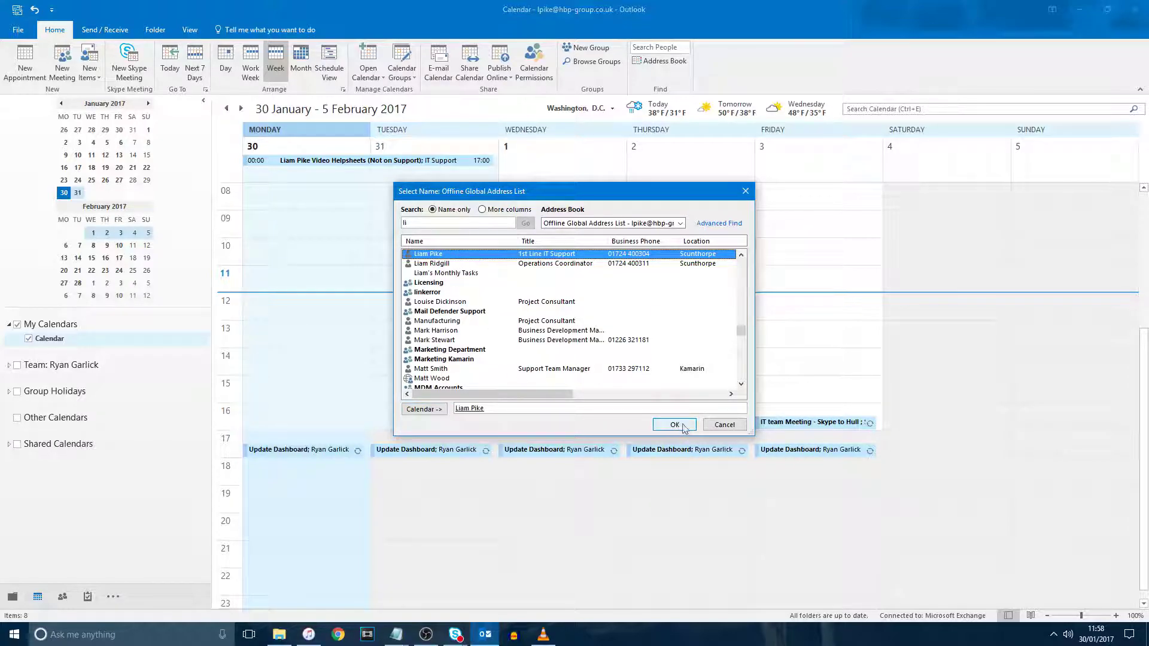
pyautogui.click(725, 427)
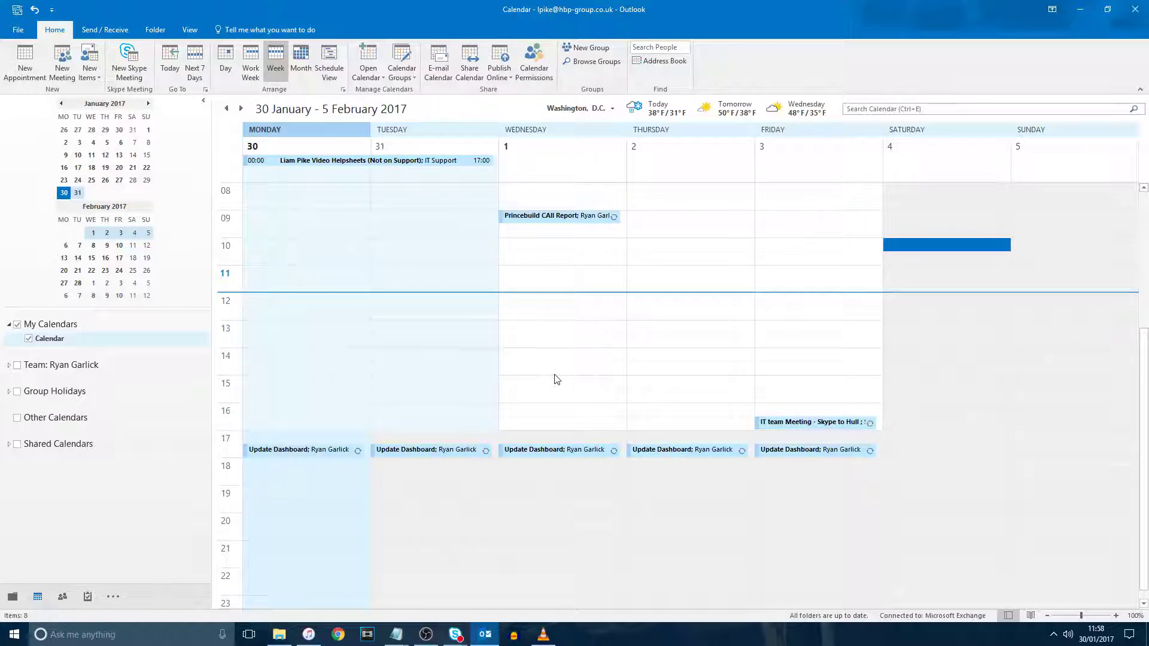
# Step: Start a Share Calendar invitation addressed to the suggested colleague
pyautogui.click(474, 80)
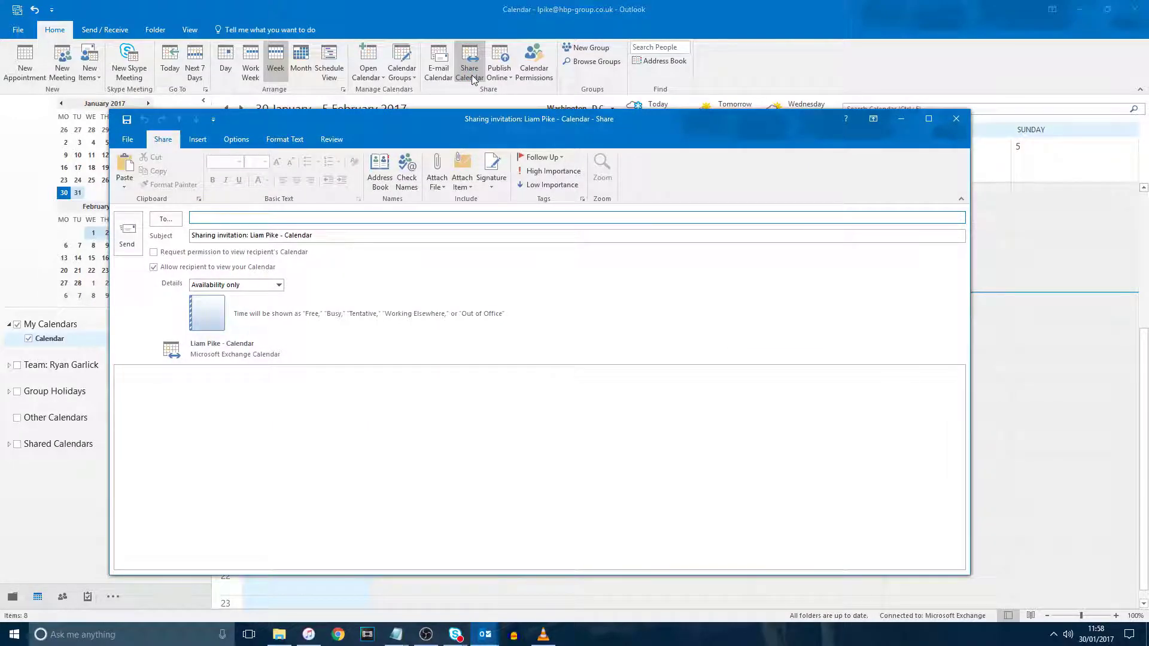
pyautogui.write('s')
pyautogui.press('Return')
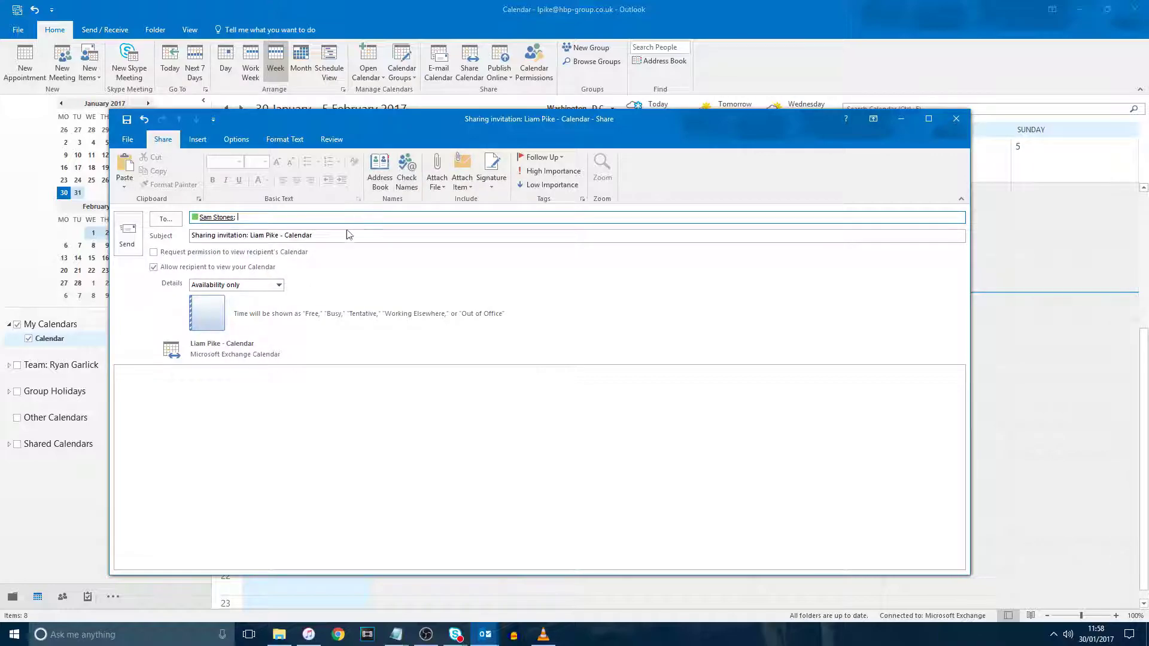
# Step: Set the invitation's Details to Full details, then close it without saving
pyautogui.click(267, 286)
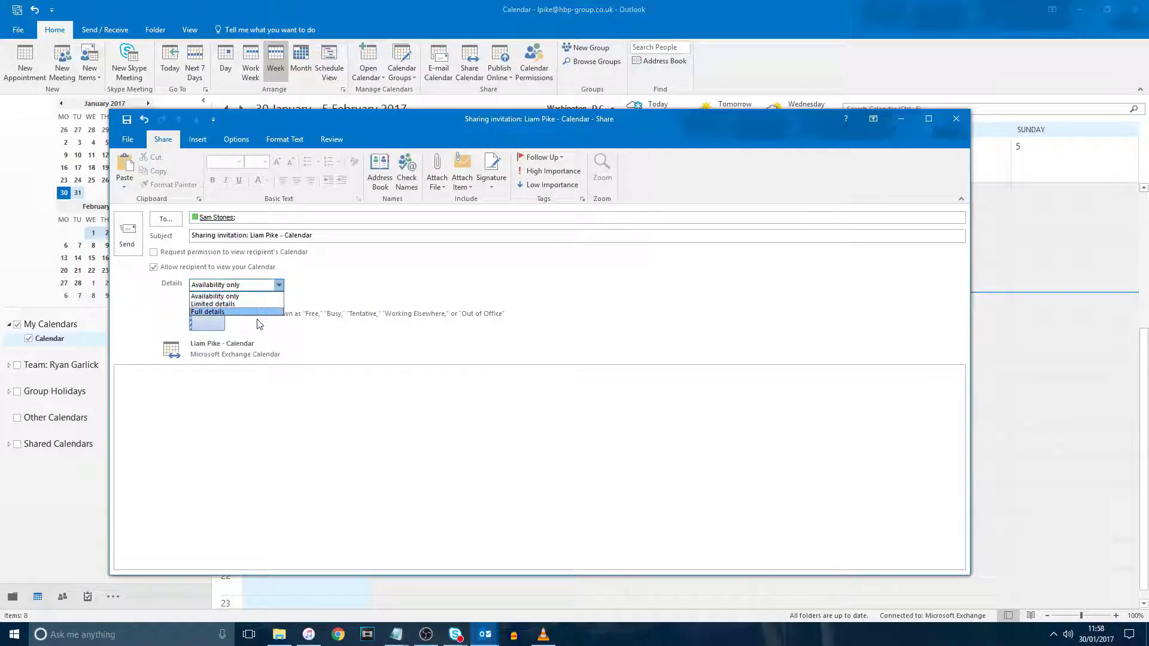
pyautogui.click(257, 298)
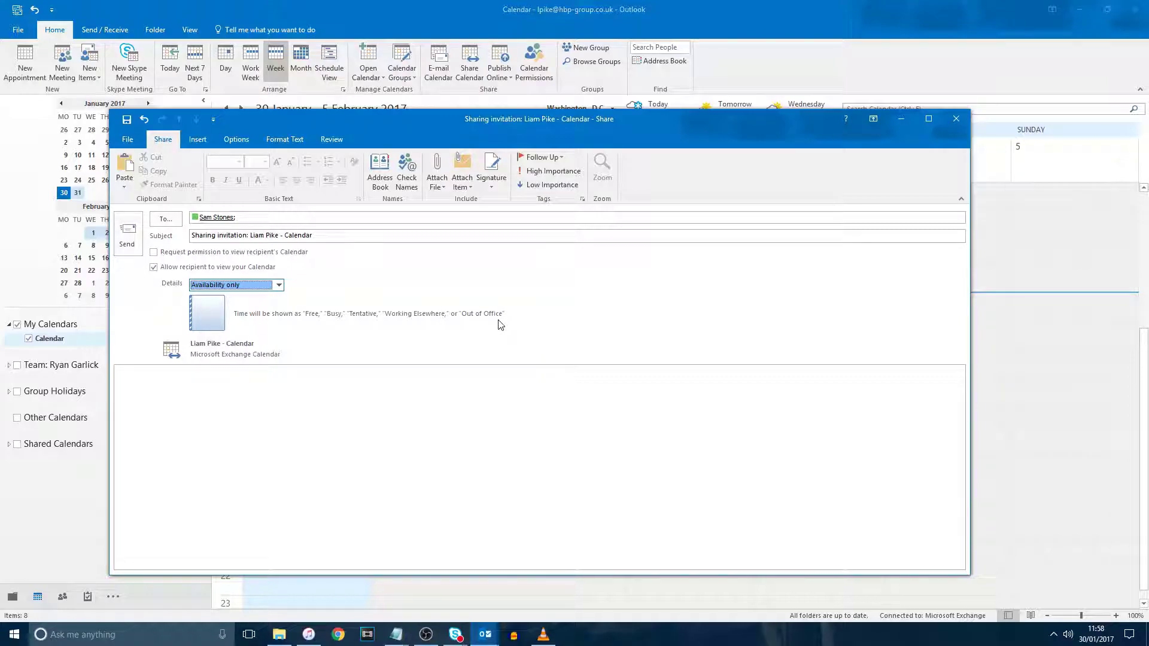
pyautogui.click(279, 286)
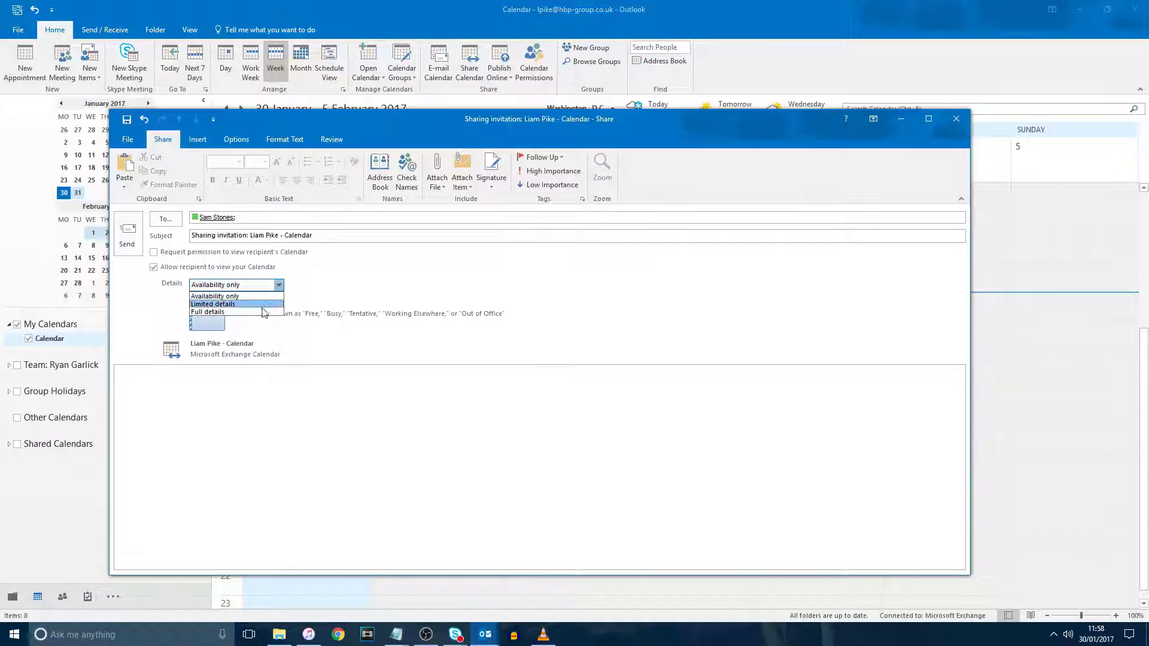
pyautogui.click(263, 313)
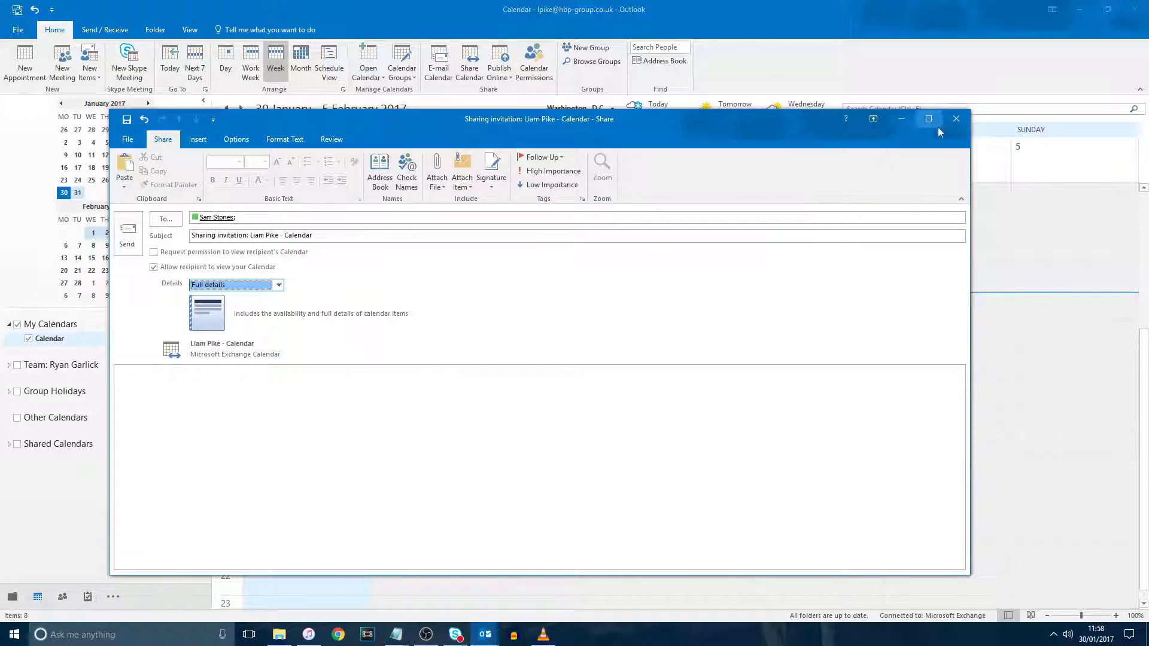
pyautogui.click(955, 118)
pyautogui.click(576, 350)
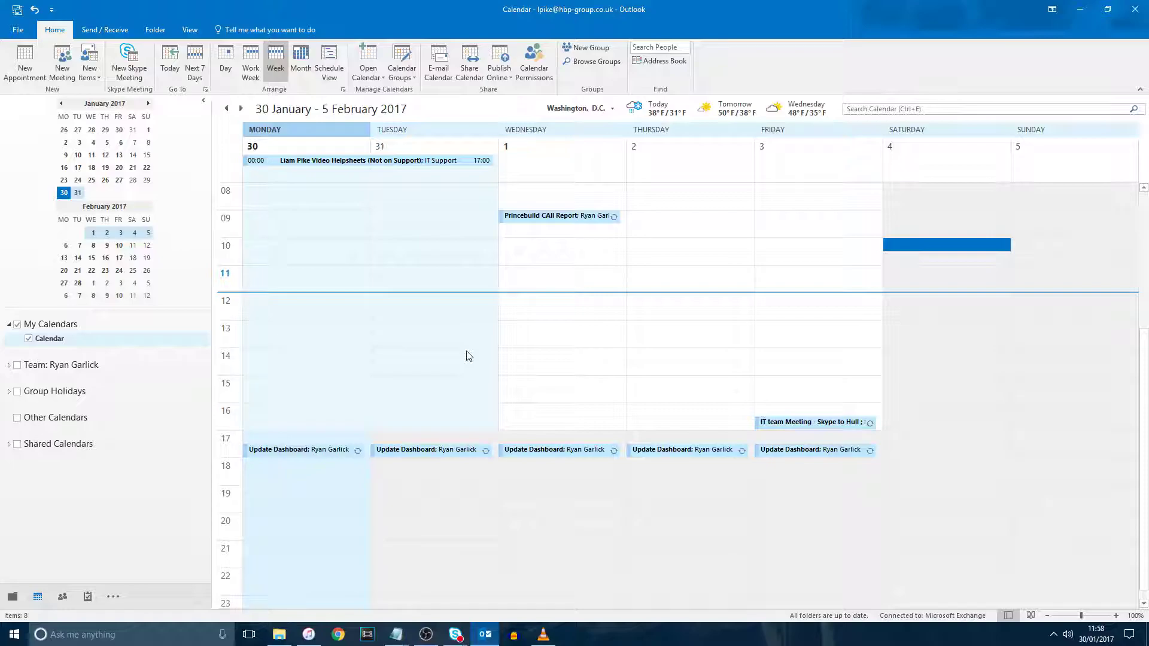
# Step: Add the colleague as a delegate through Account Settings > Delegate Access
pyautogui.click(17, 30)
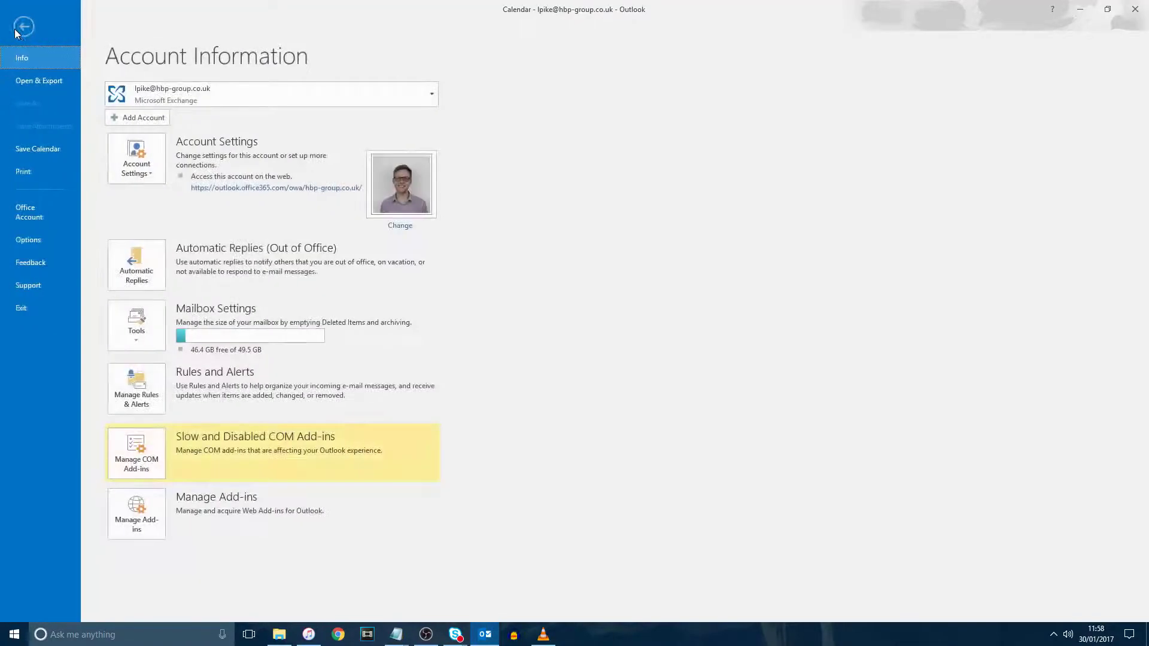
pyautogui.click(142, 173)
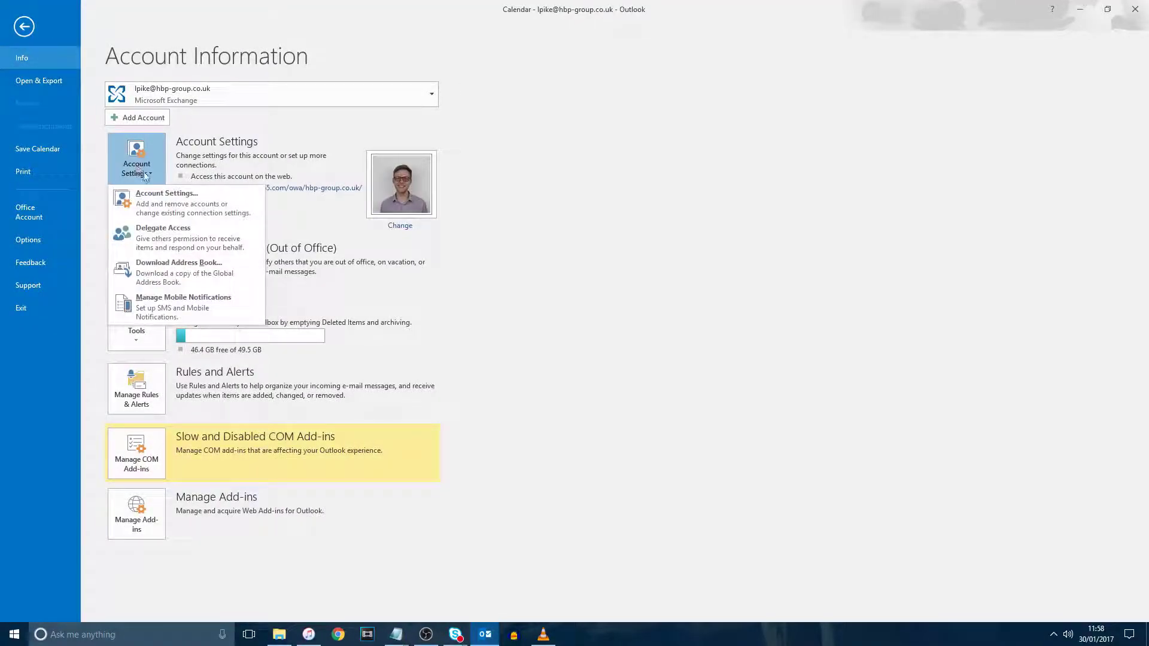
pyautogui.click(210, 240)
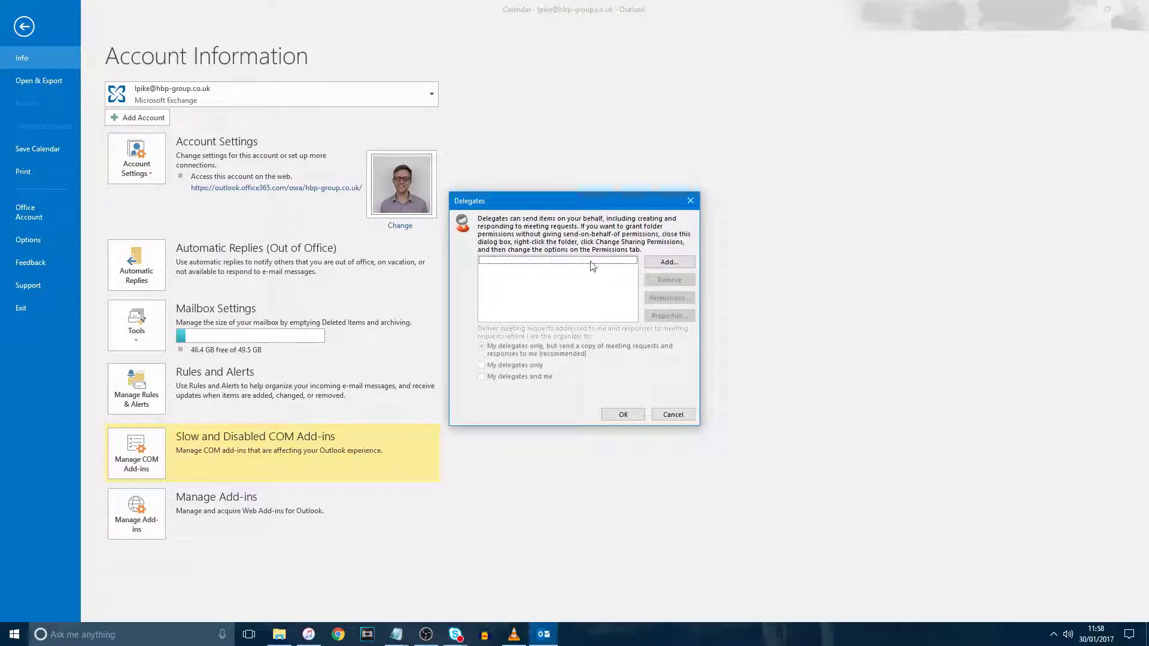
pyautogui.click(652, 264)
pyautogui.write('s')
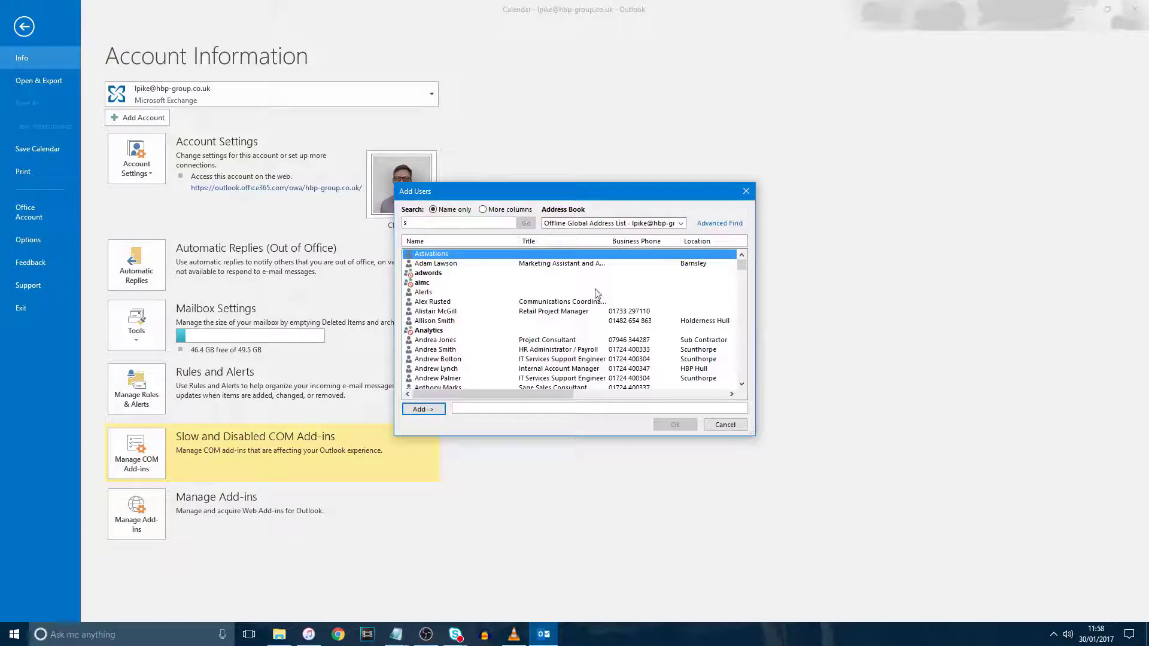
pyautogui.doubleClick(432, 340)
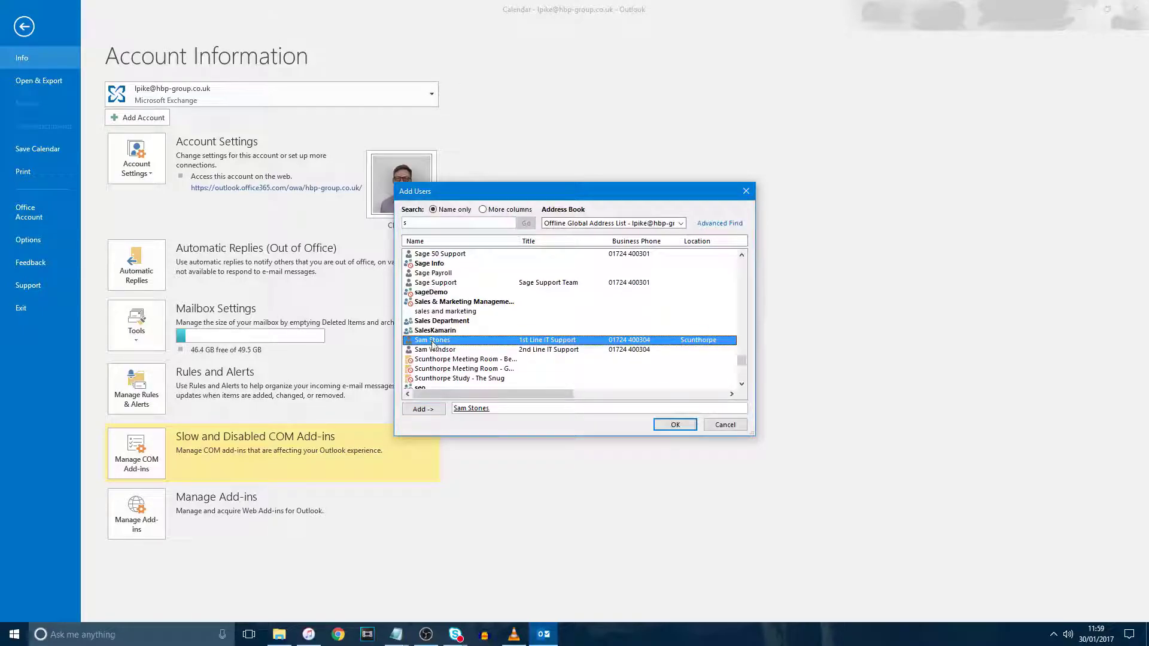
pyautogui.click(676, 425)
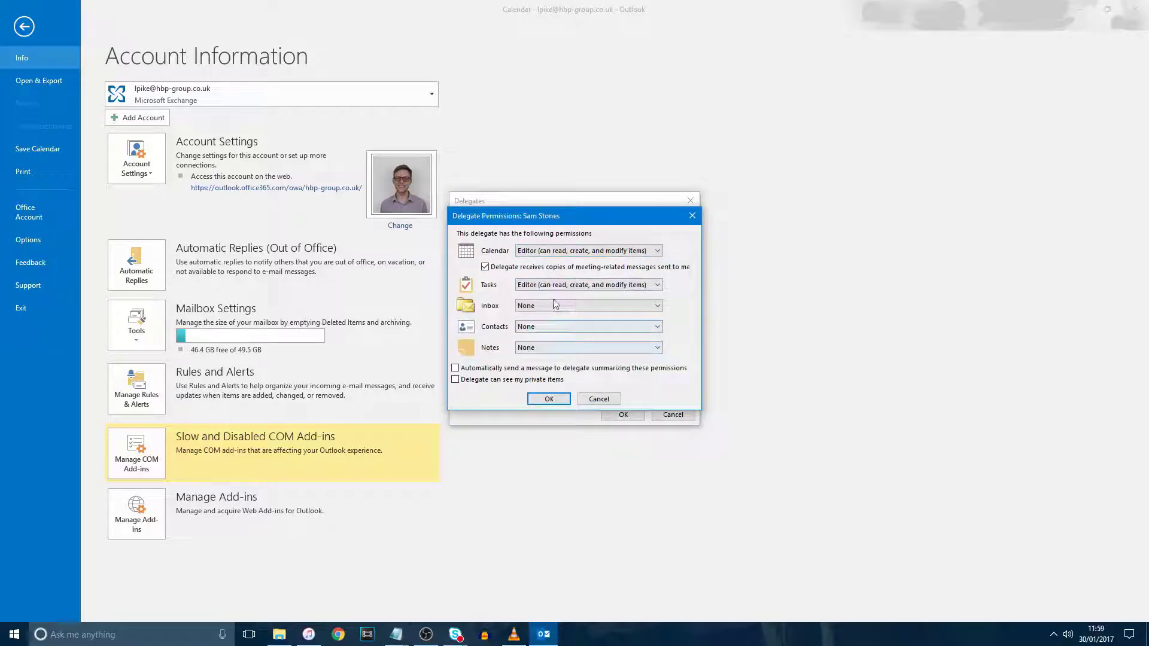
# Step: Give the delegate Editor on Calendar, None on Tasks, no meeting-message copies, and save
pyautogui.click(552, 290)
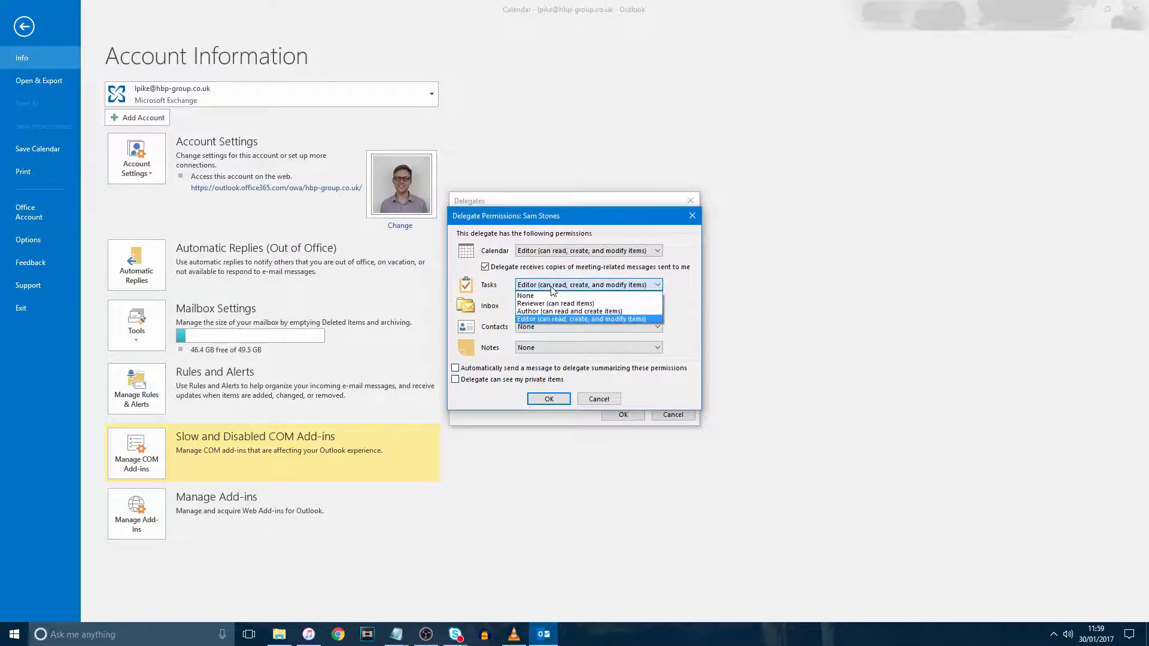
pyautogui.click(551, 296)
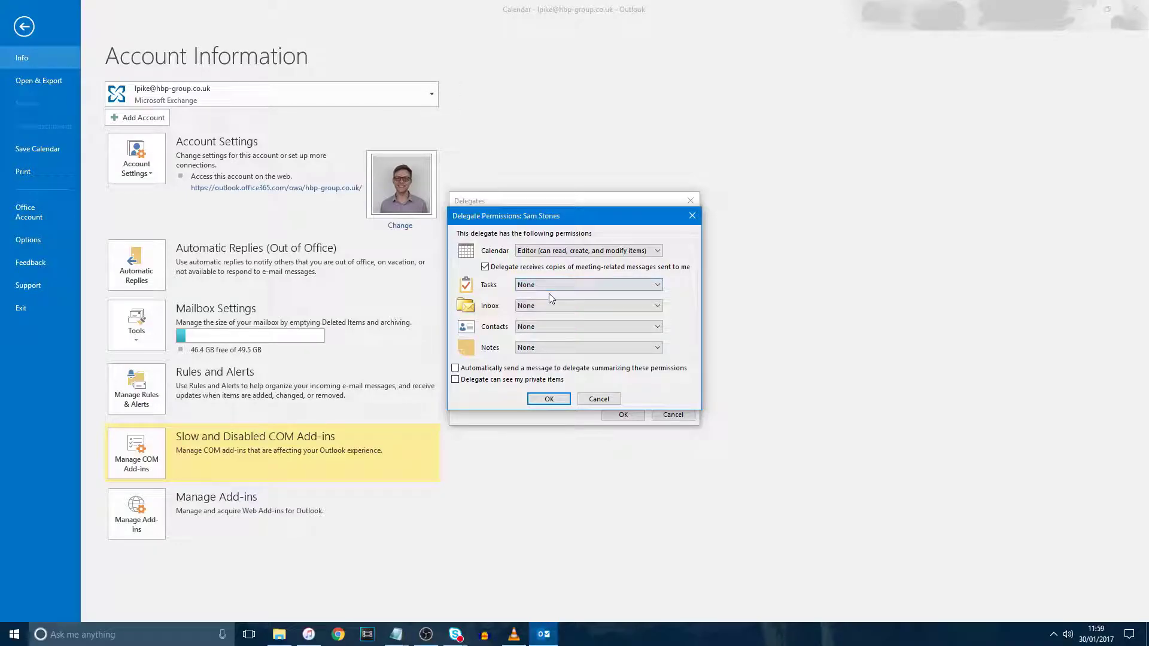
pyautogui.click(550, 252)
pyautogui.click(601, 286)
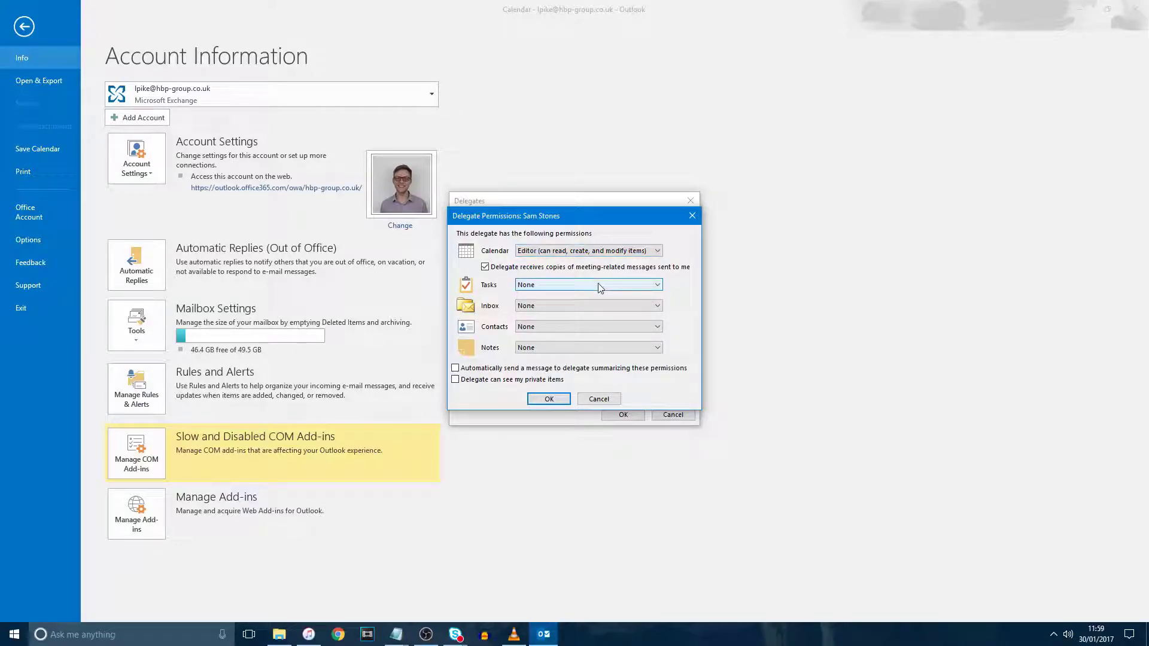
pyautogui.click(486, 268)
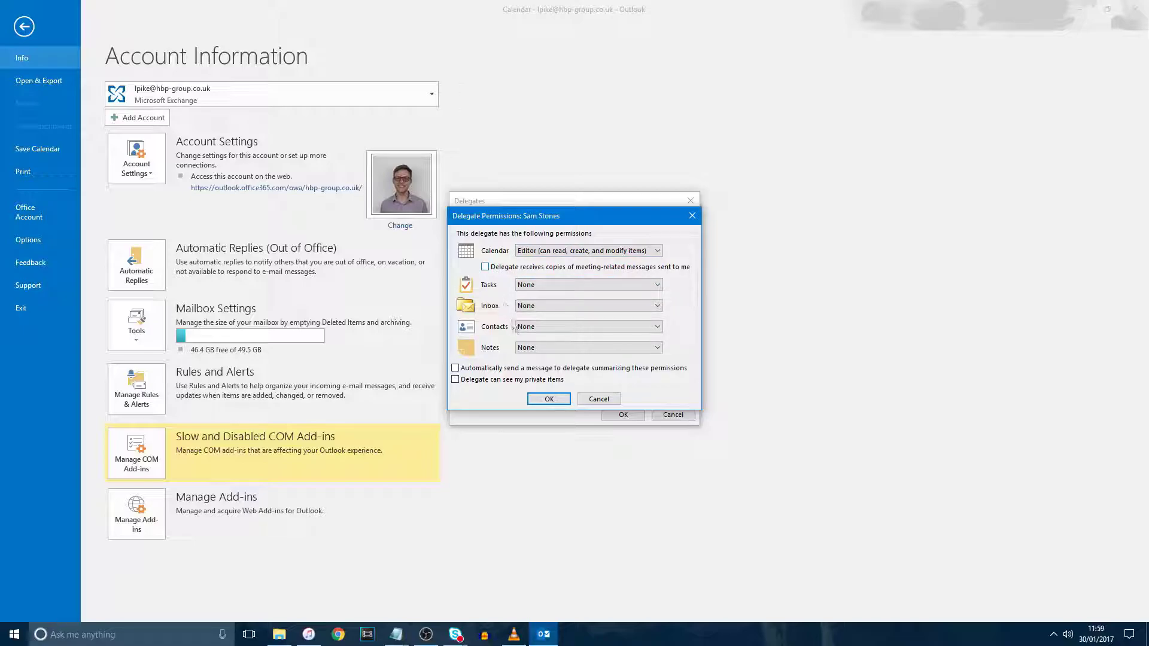
pyautogui.click(549, 401)
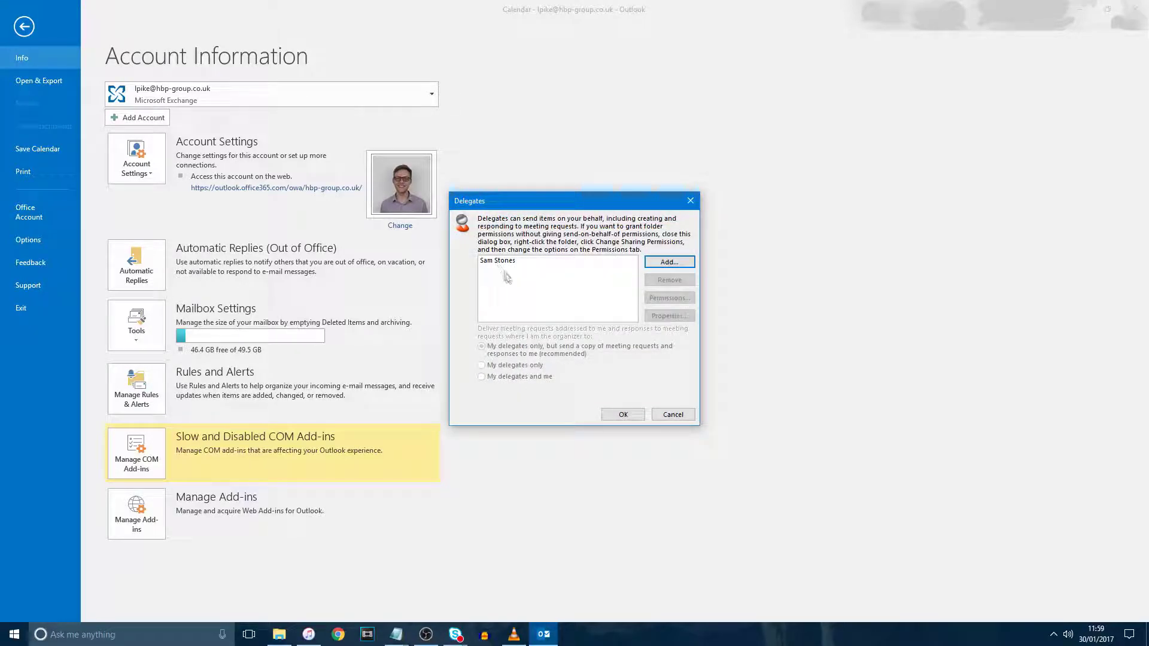
pyautogui.click(622, 416)
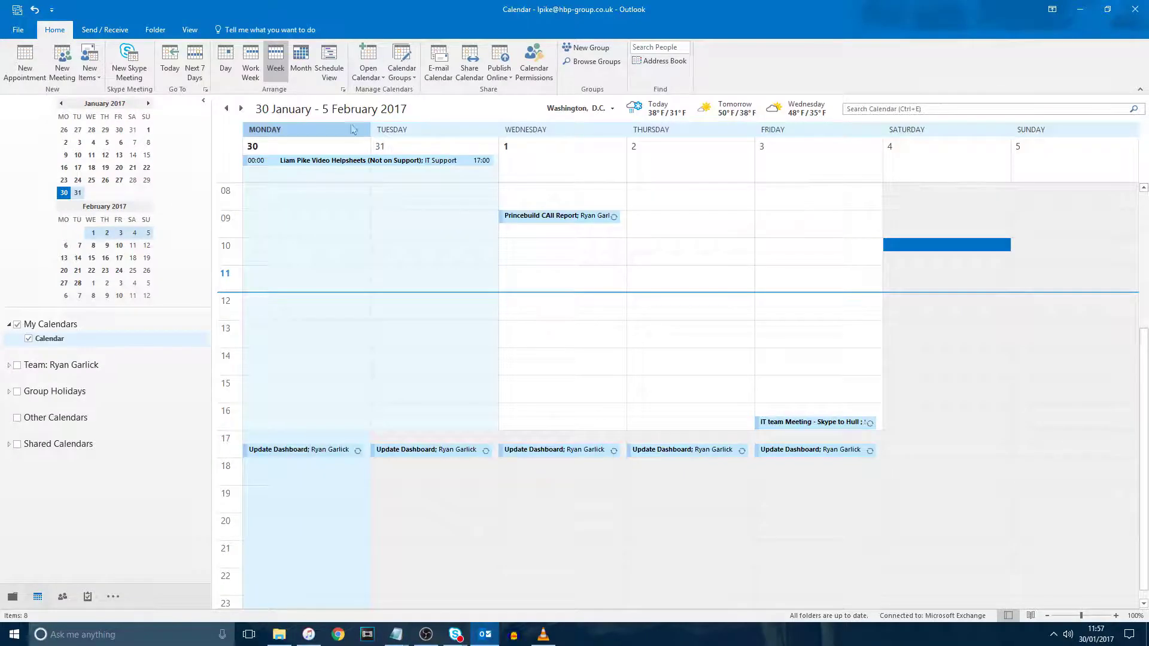
# Step: Open a calendar From Address Book and begin searching for the colleague's name
pyautogui.click(377, 77)
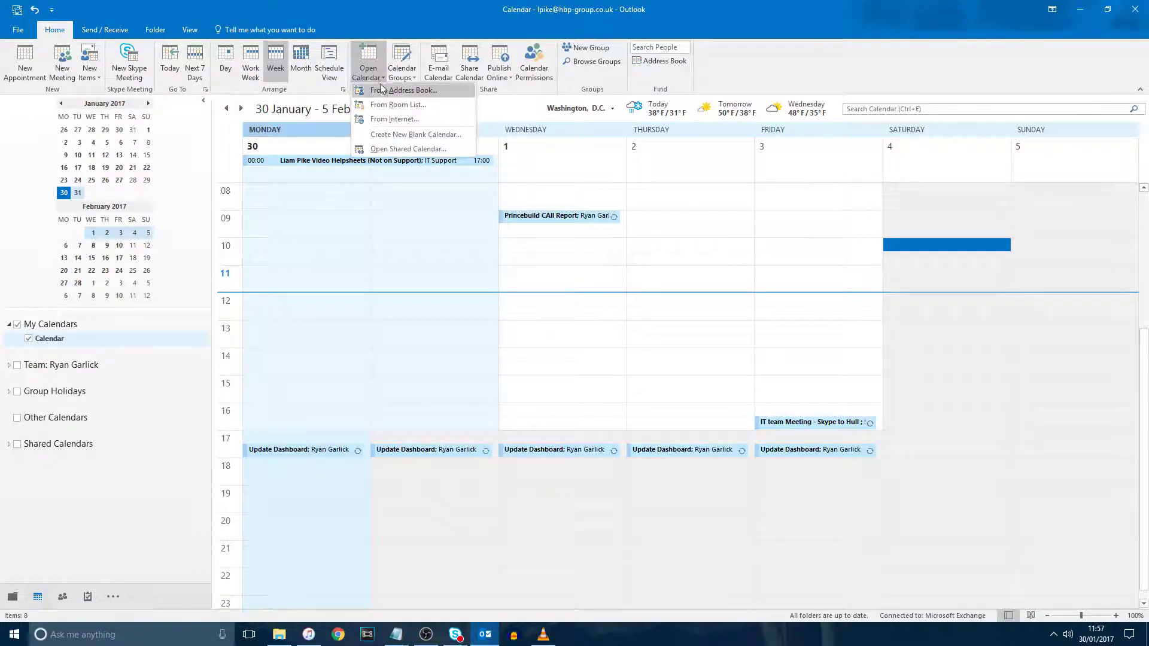
pyautogui.click(462, 98)
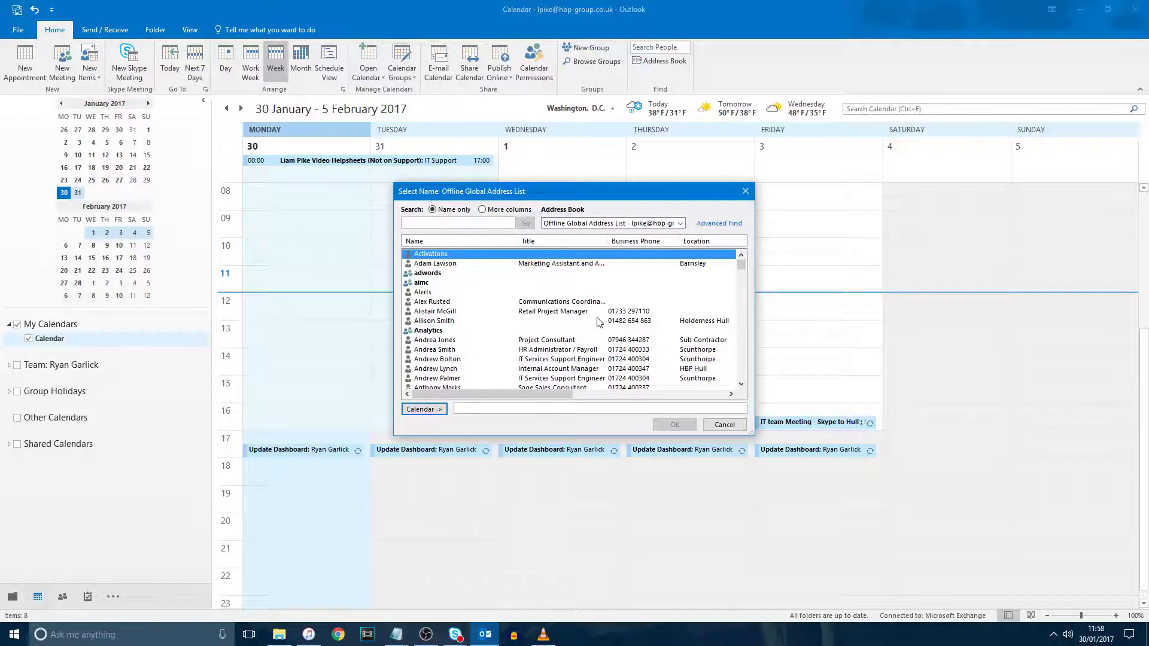
pyautogui.write('li')
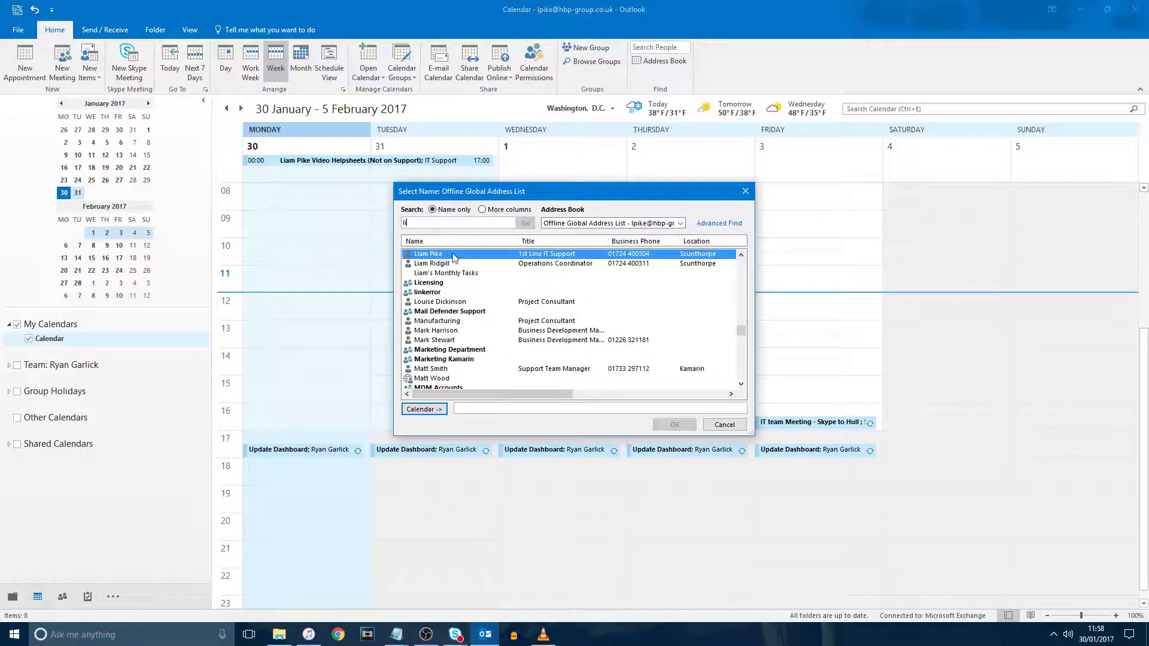